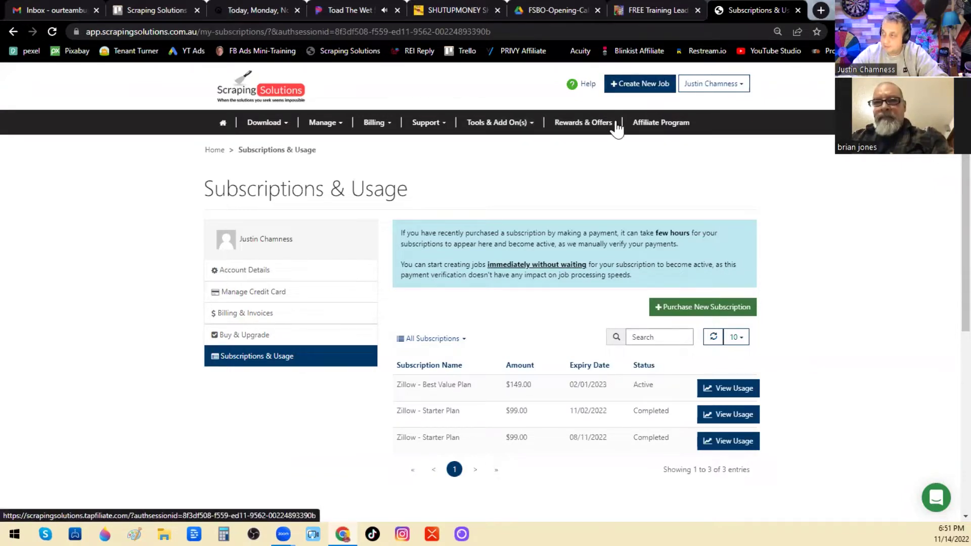
# Start a new data extraction job from the Subscriptions & Usage page.
pyautogui.click(640, 87)
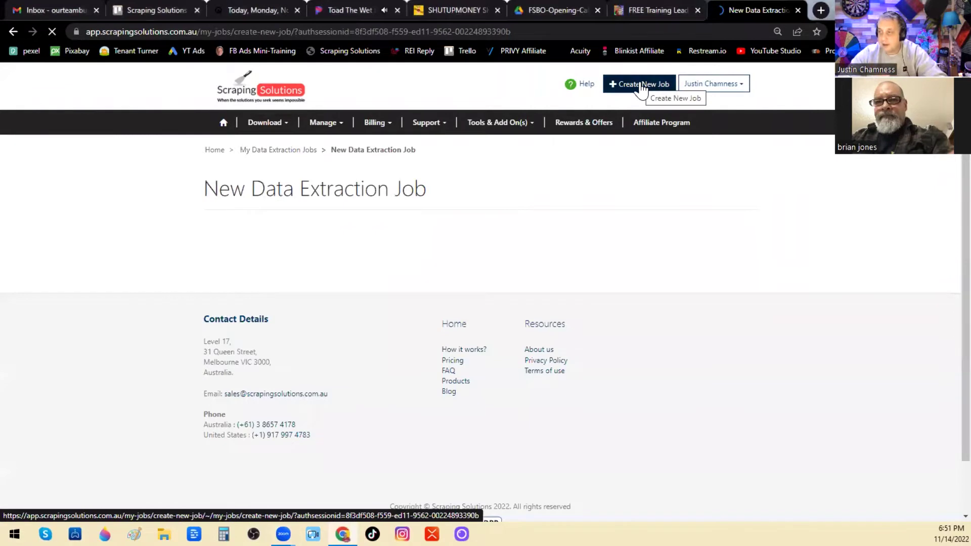
# Name the job 'BrianandJustinTeamUpfor' and select Zillow as the website to scrape.
pyautogui.doubleClick(249, 195)
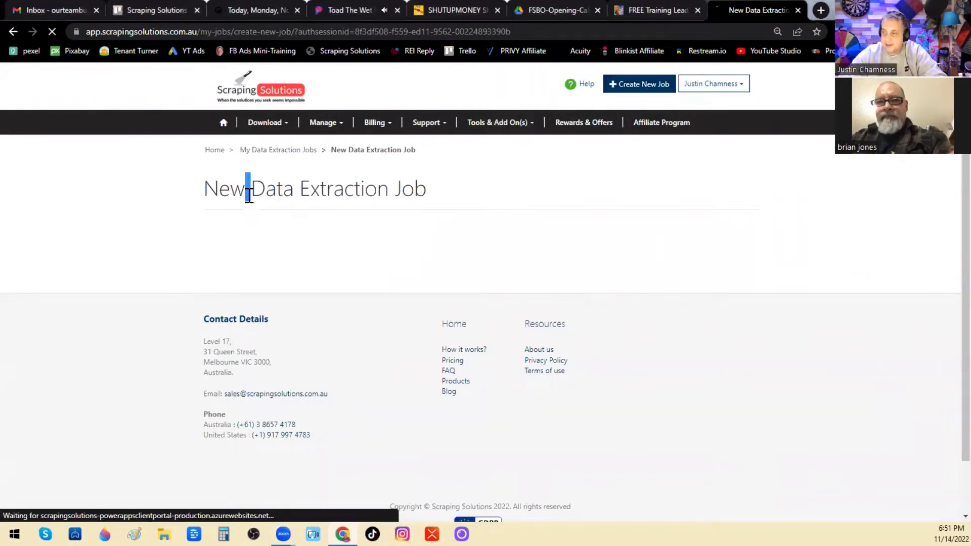
pyautogui.tripleClick(249, 194)
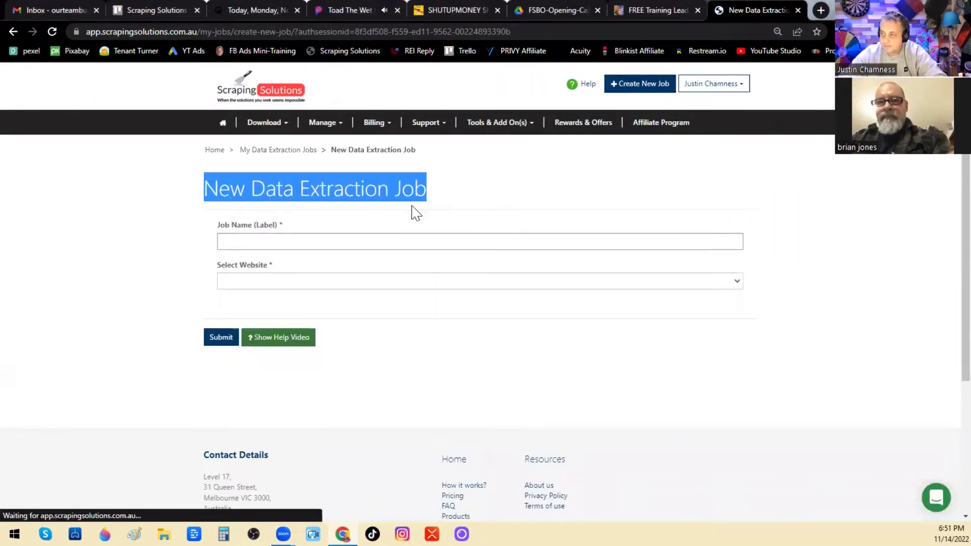
pyautogui.click(358, 240)
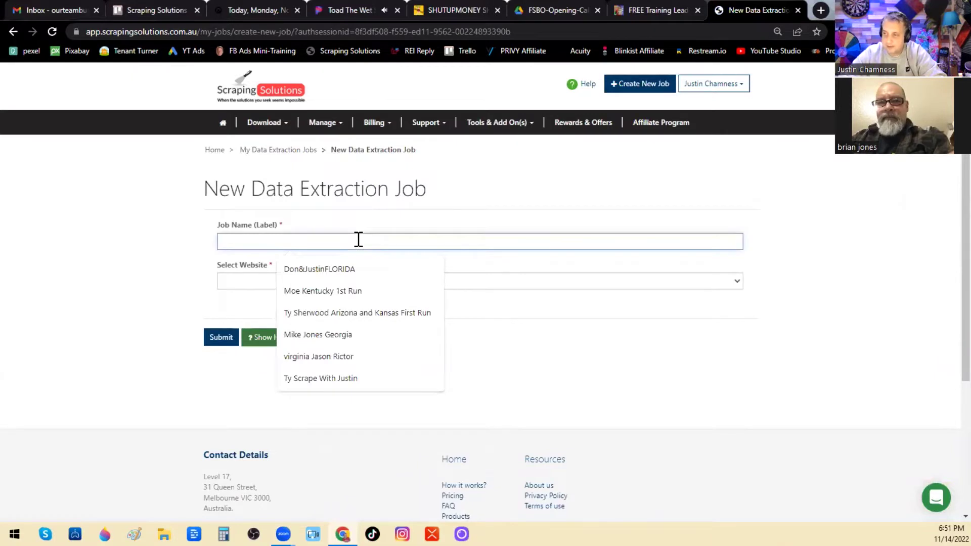
pyautogui.click(337, 230)
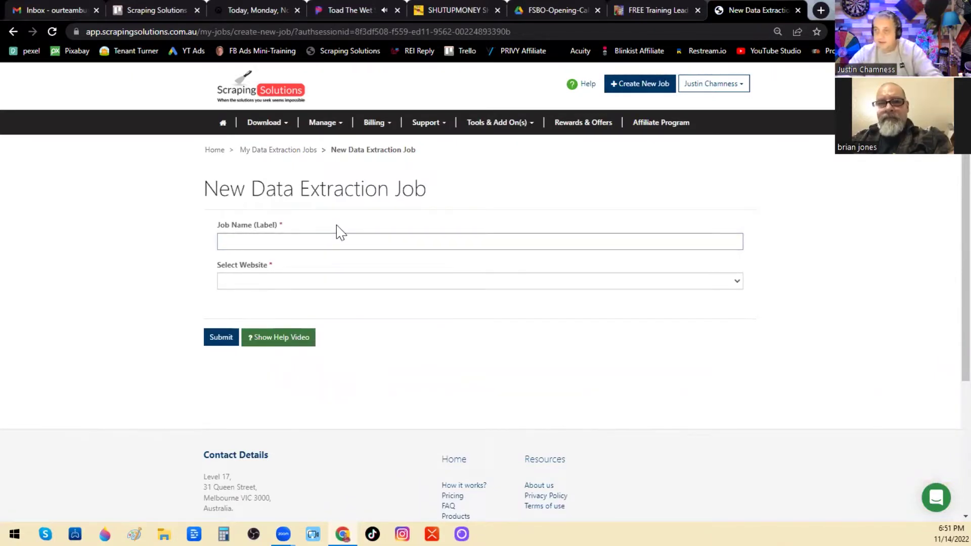
pyautogui.click(324, 238)
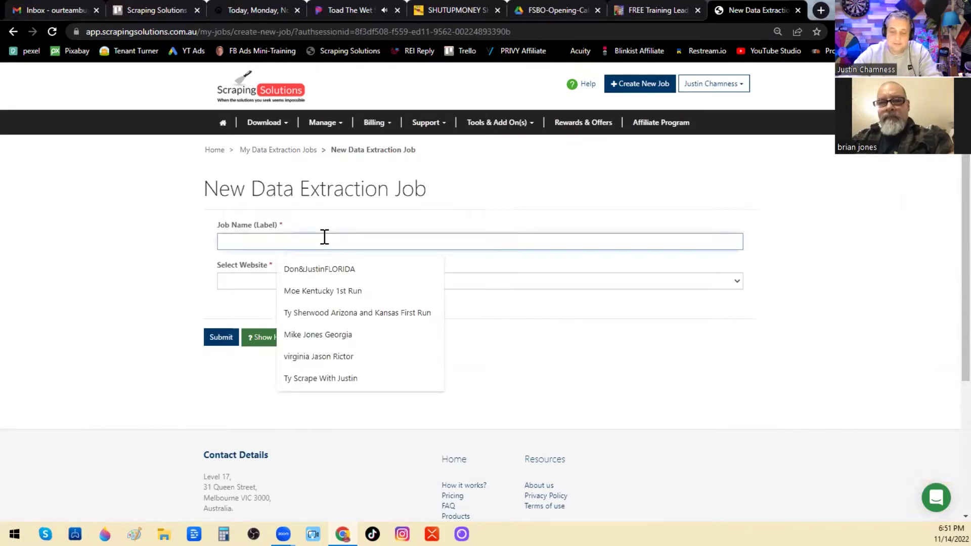
pyautogui.write('Brianand')
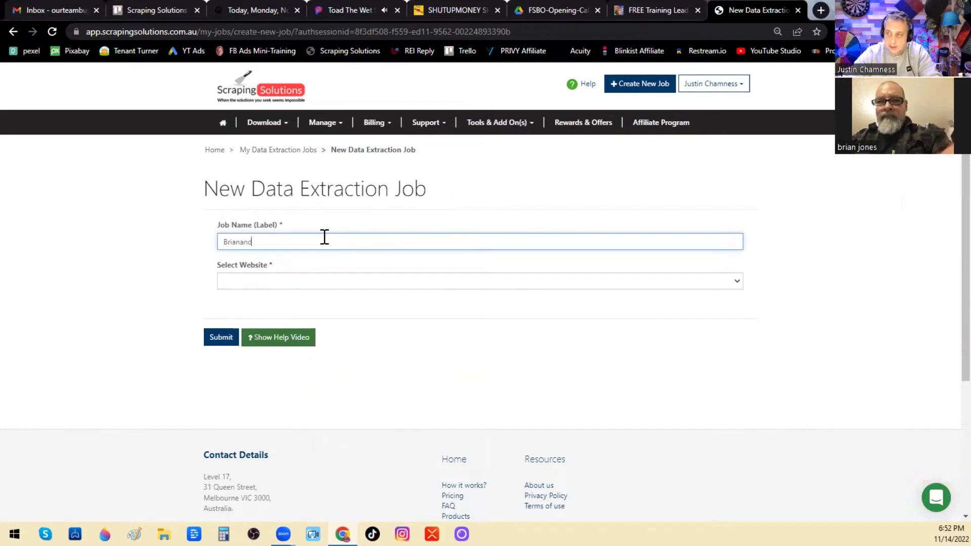
pyautogui.write('JustinTeamUpforSuperScrape')
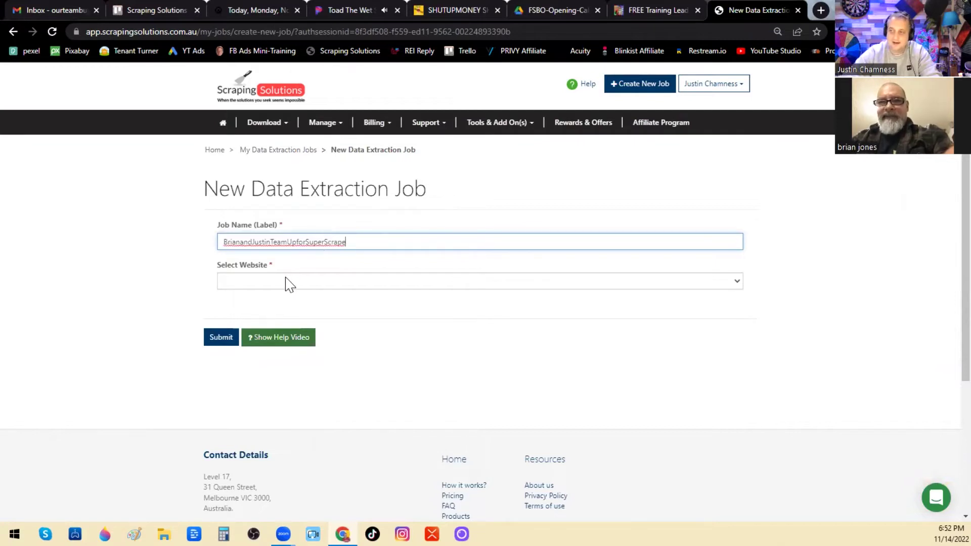
pyautogui.click(286, 282)
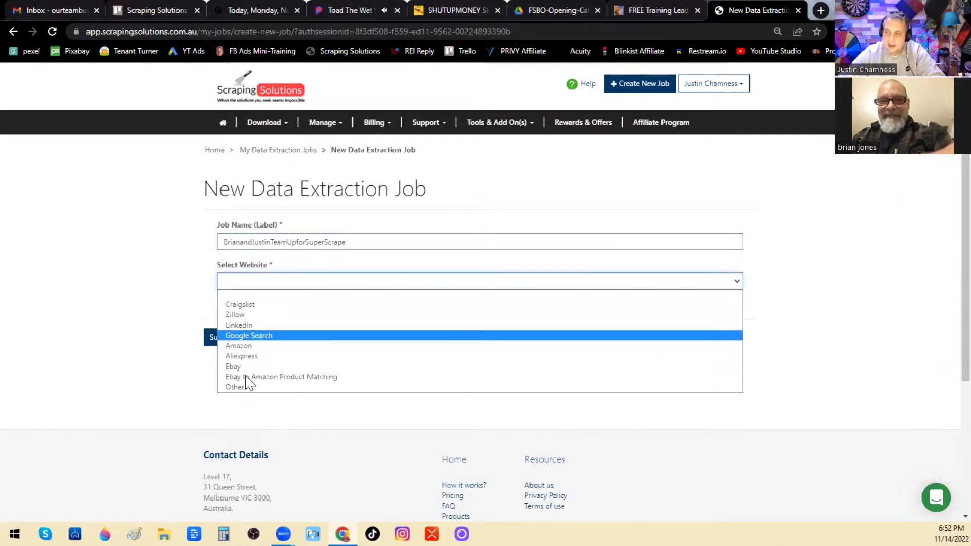
pyautogui.click(255, 321)
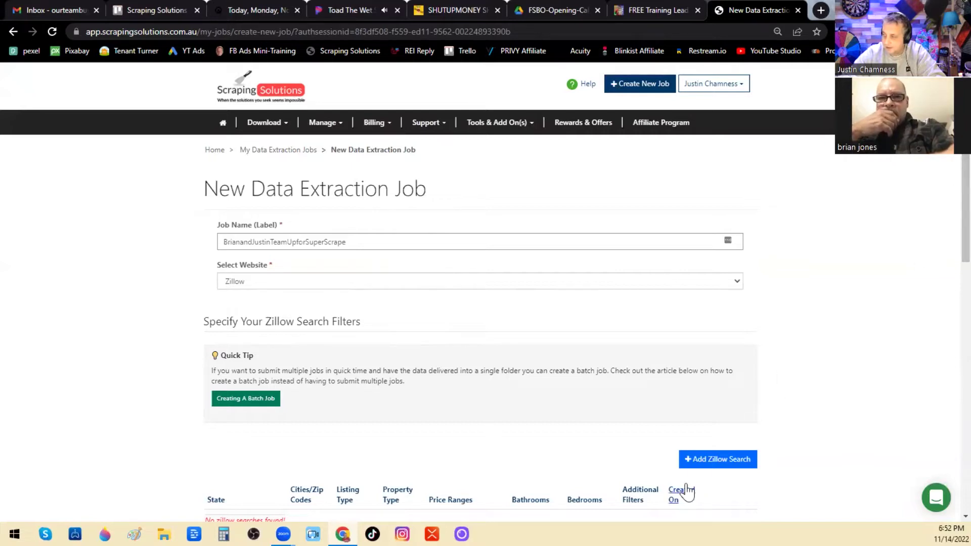
# Add a Zillow search with the state set to CA - California.
pyautogui.click(708, 461)
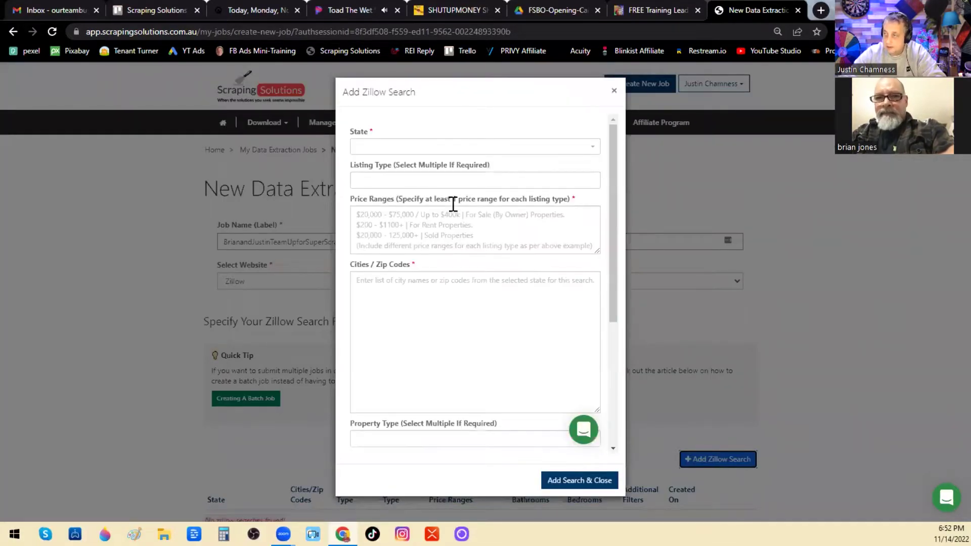
pyautogui.click(387, 148)
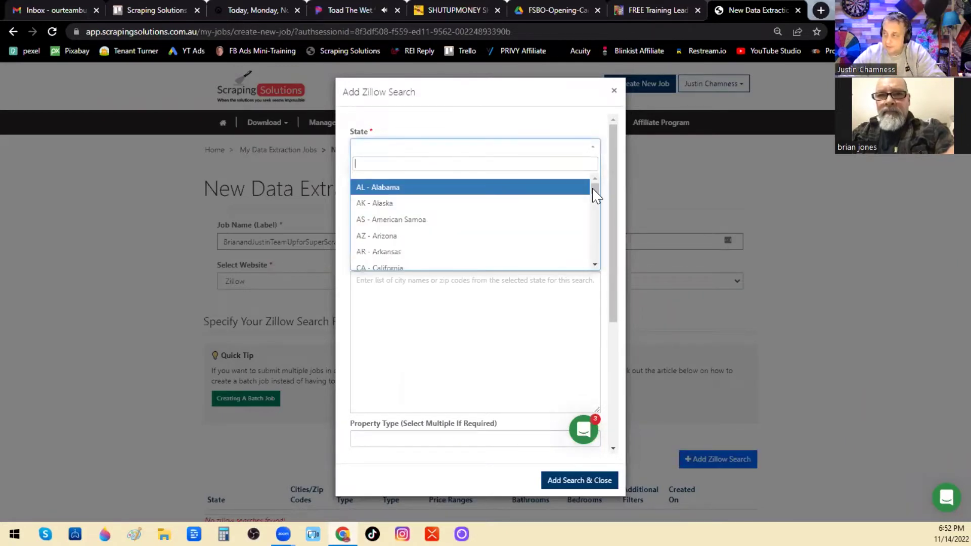
pyautogui.moveTo(596, 193); pyautogui.dragTo(598, 201)
pyautogui.scroll(-2, 596, 196)
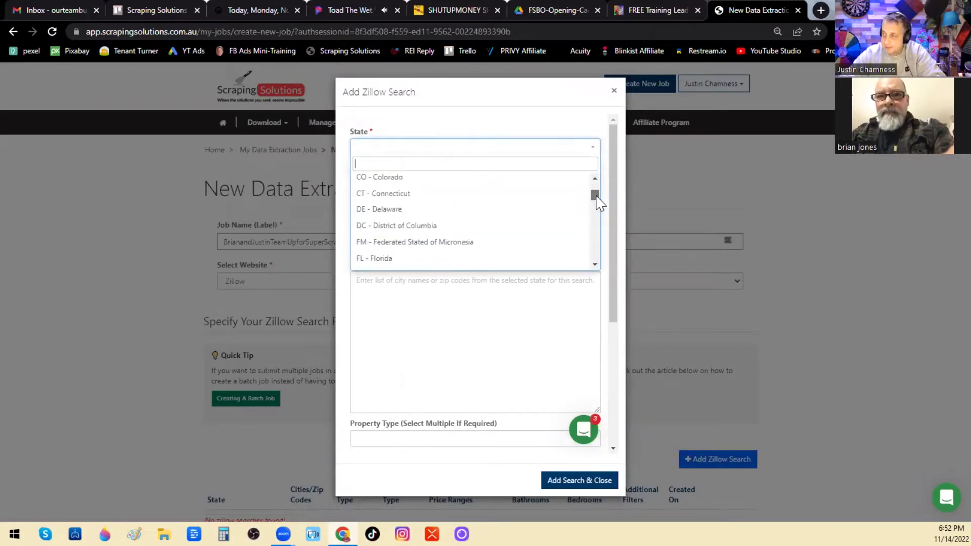
pyautogui.scroll(1, 600, 200)
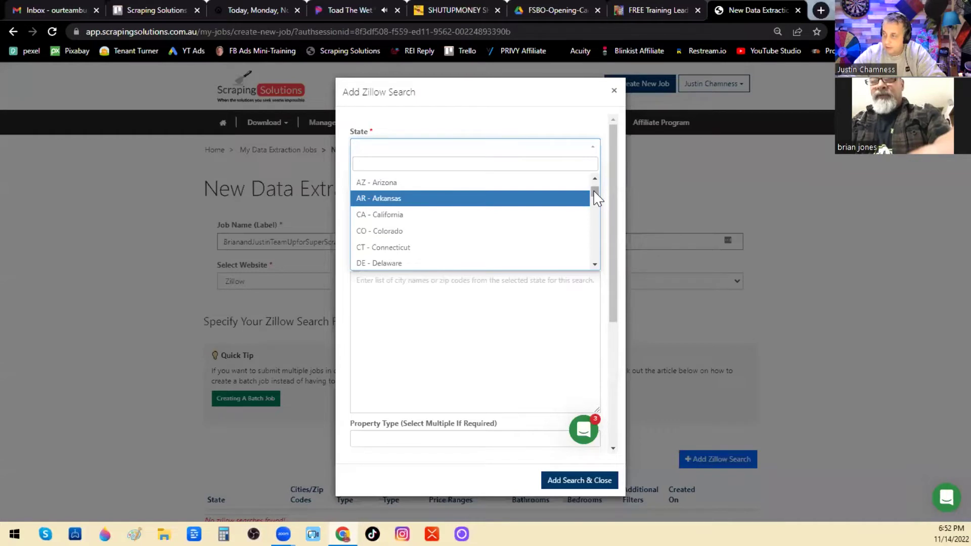
pyautogui.scroll(-1, 596, 197)
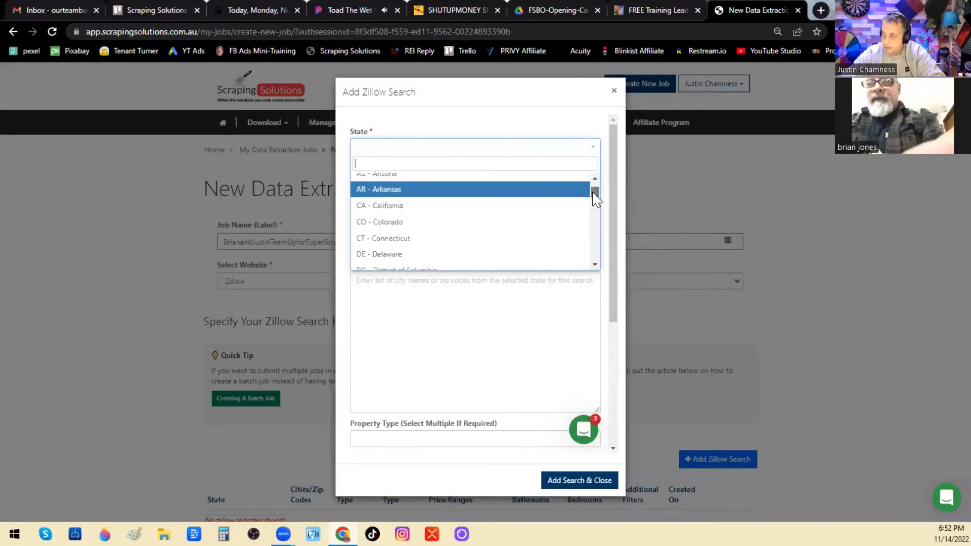
pyautogui.click(525, 197)
# Set the search's listing type to For Sale (By Owner).
pyautogui.click(477, 182)
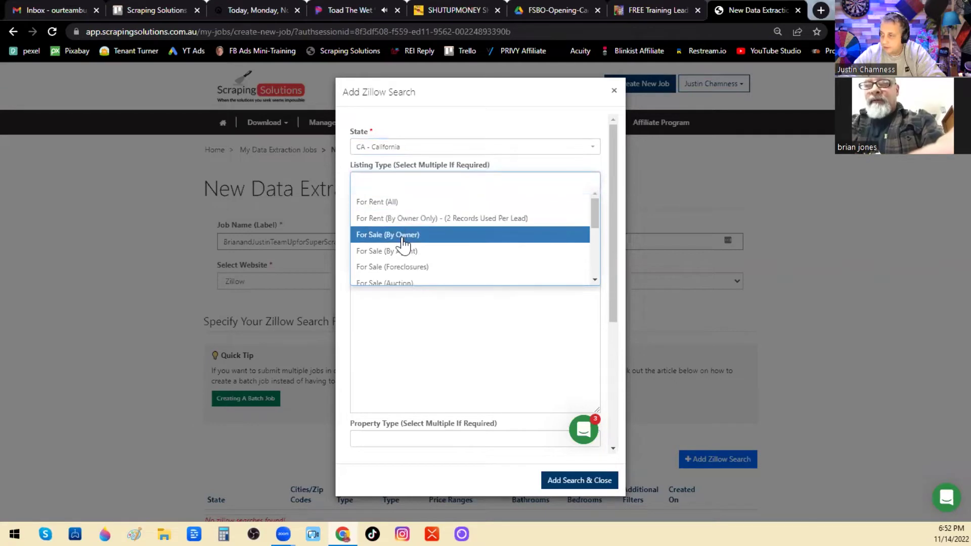
pyautogui.click(403, 238)
pyautogui.click(405, 226)
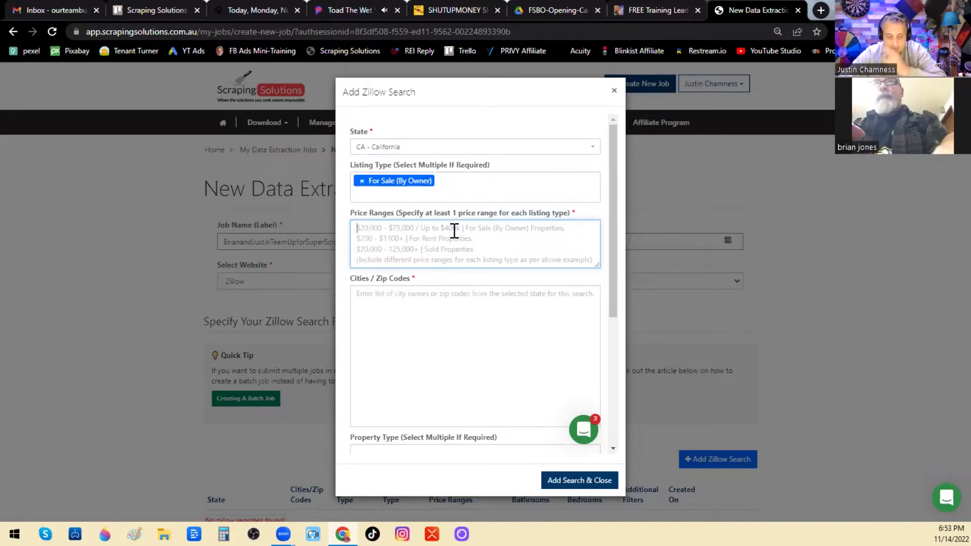
# Enter price range 50,000+ and cities 'The Whole State Please' in the search dialog.
pyautogui.write('50,000+')
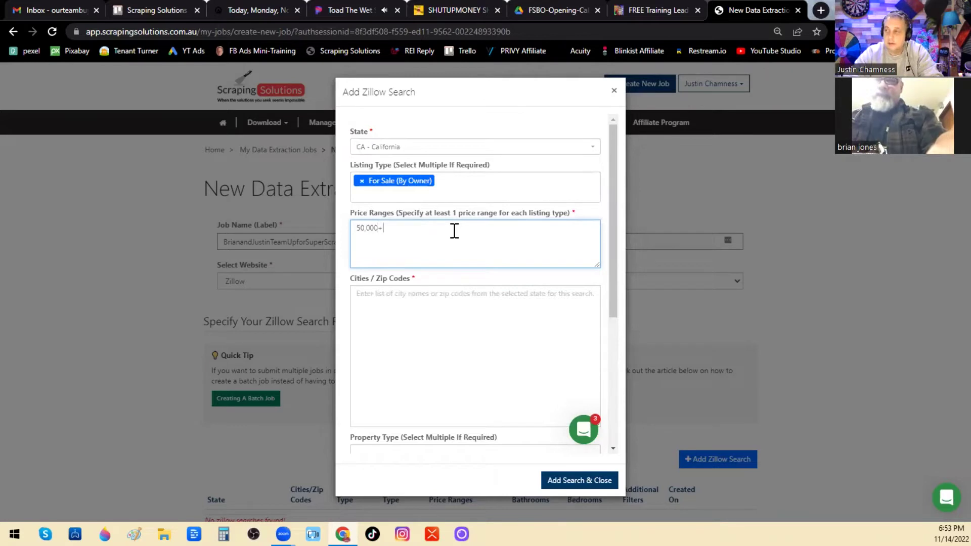
pyautogui.click(391, 294)
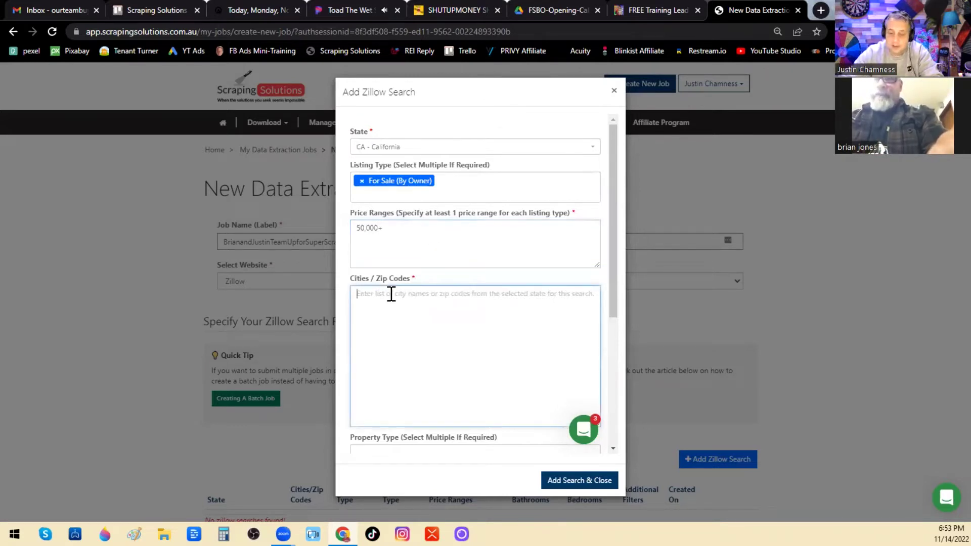
pyautogui.write('The Whole State Please')
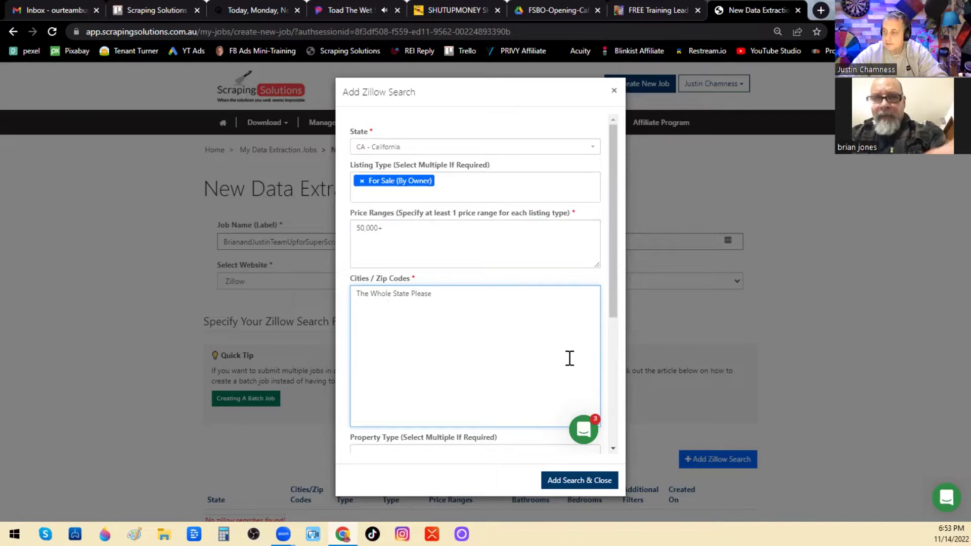
pyautogui.moveTo(612, 315); pyautogui.dragTo(614, 438)
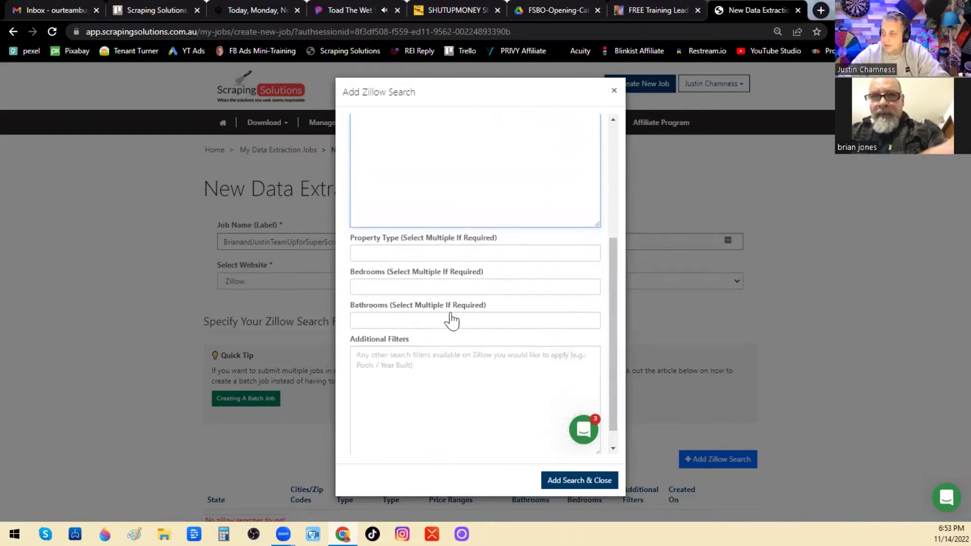
# Select property types Houses, Condos/co-ops, Townhomes and Manufactured.
pyautogui.click(377, 257)
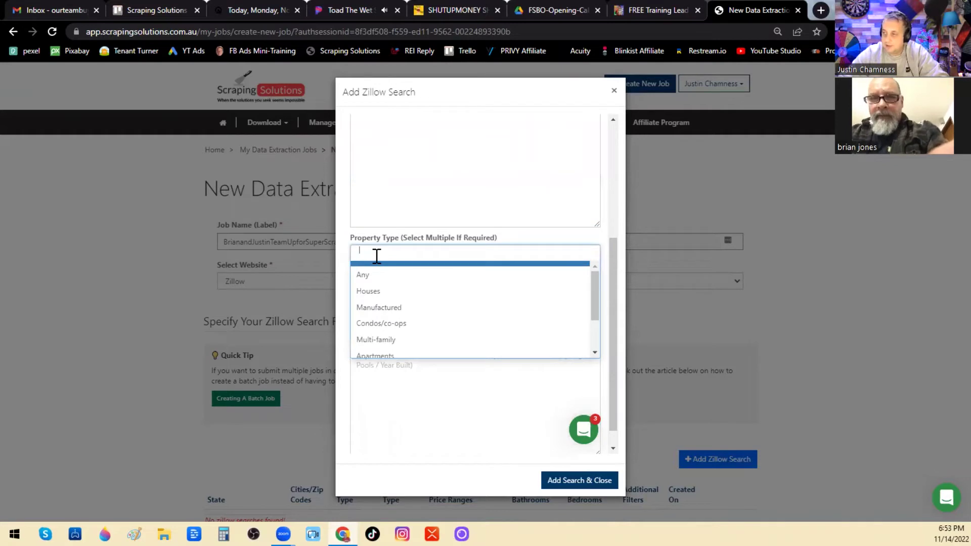
pyautogui.click(373, 293)
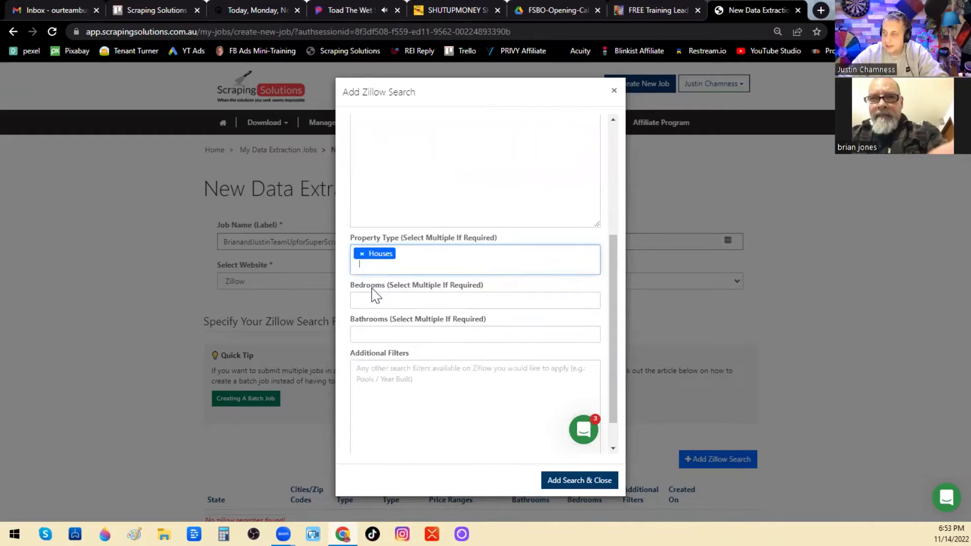
pyautogui.click(395, 269)
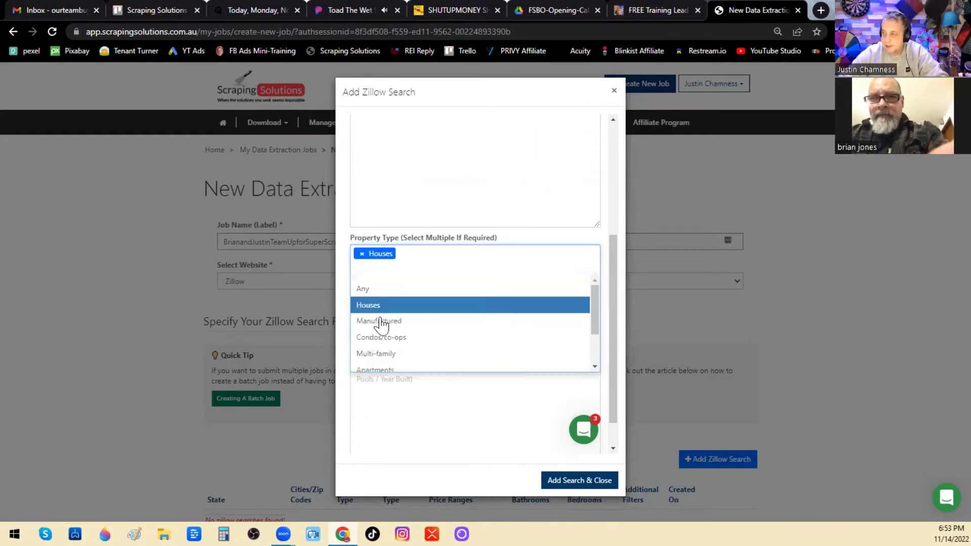
pyautogui.click(379, 338)
pyautogui.click(405, 270)
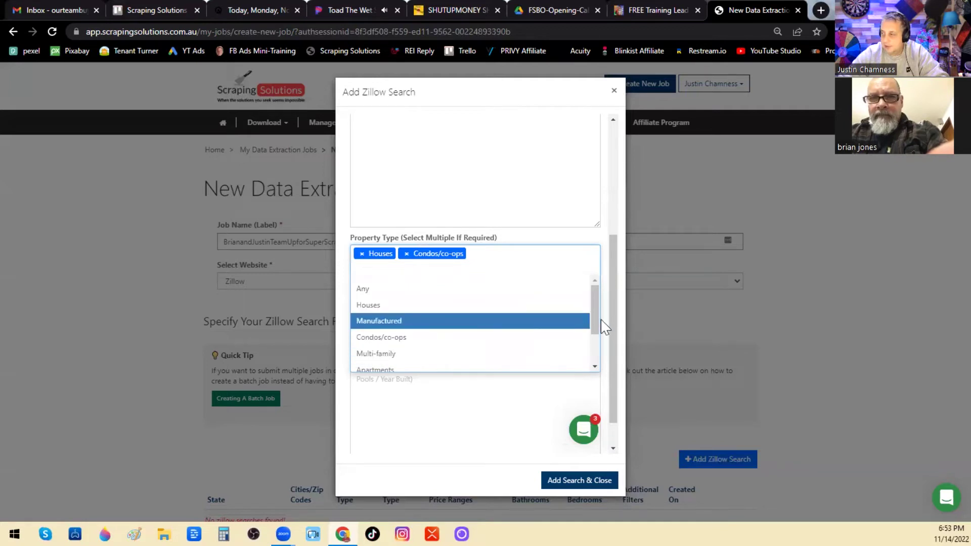
pyautogui.scroll(-3, 597, 328)
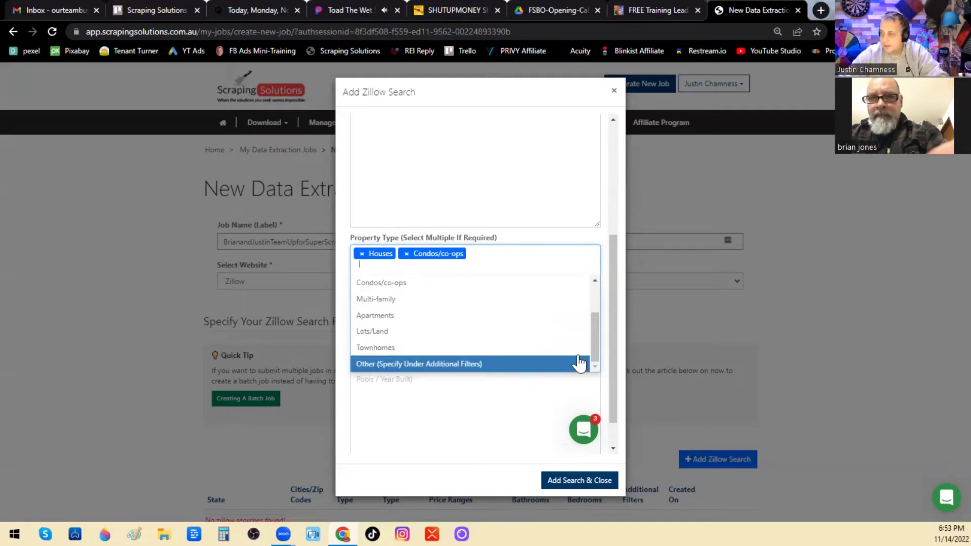
pyautogui.click(578, 349)
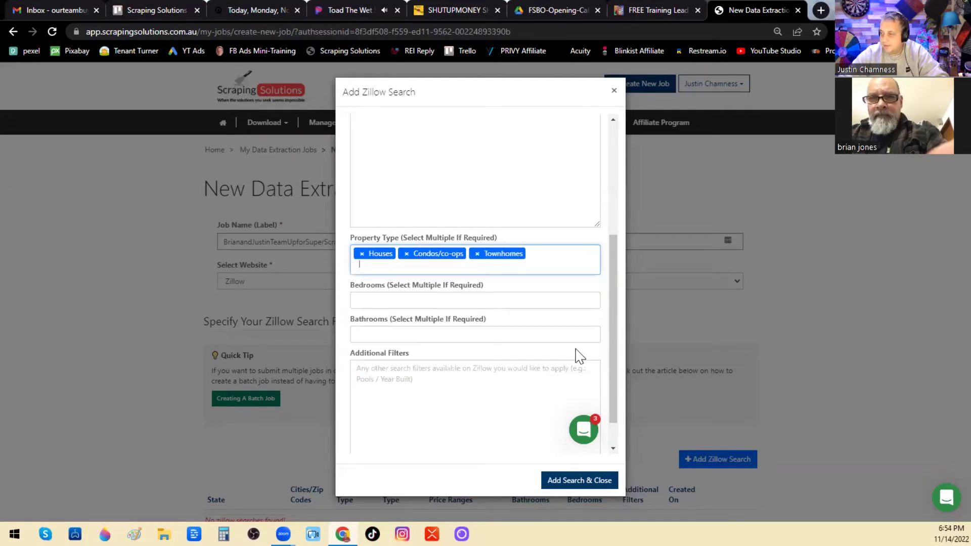
pyautogui.click(530, 268)
pyautogui.click(432, 321)
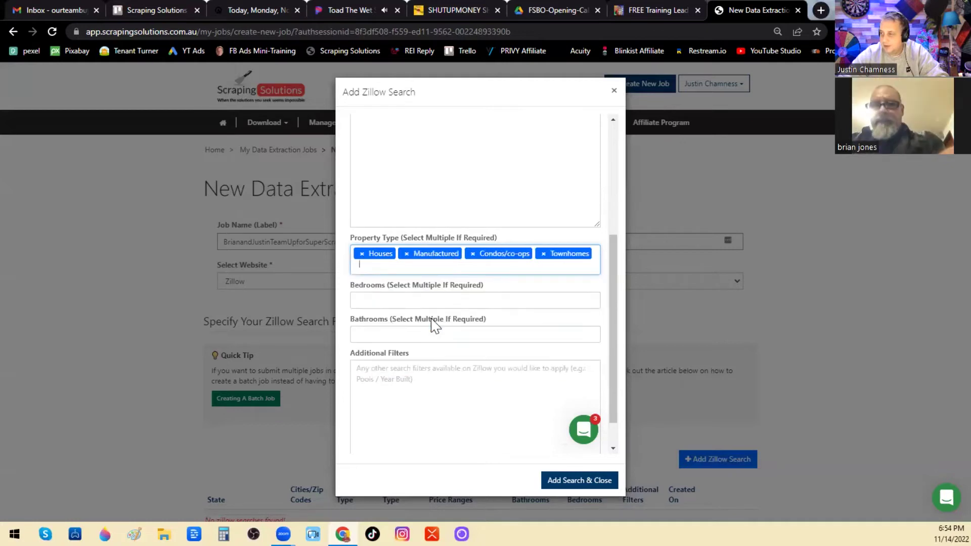
# Require 1+ bedrooms and 1+ bathrooms, then add the California search to the job.
pyautogui.click(434, 310)
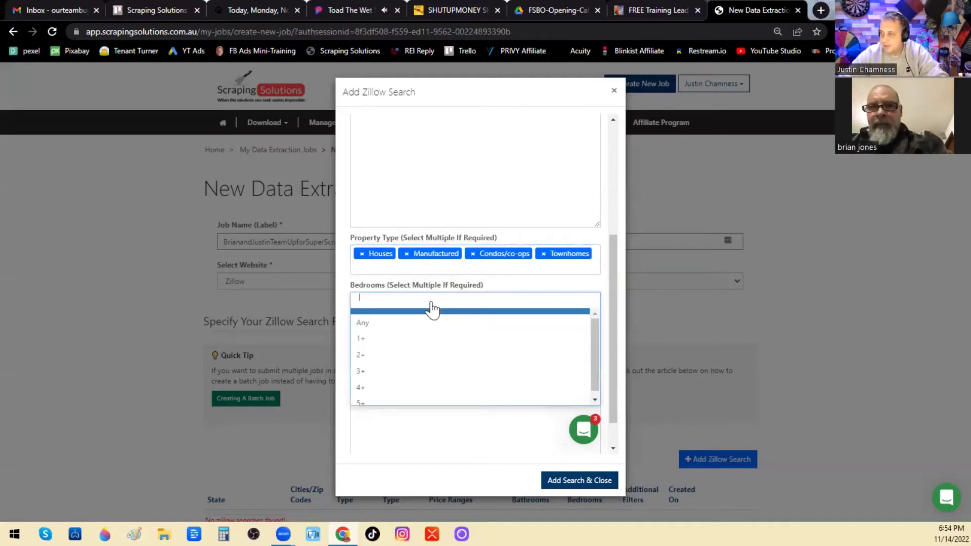
pyautogui.click(372, 340)
pyautogui.click(369, 349)
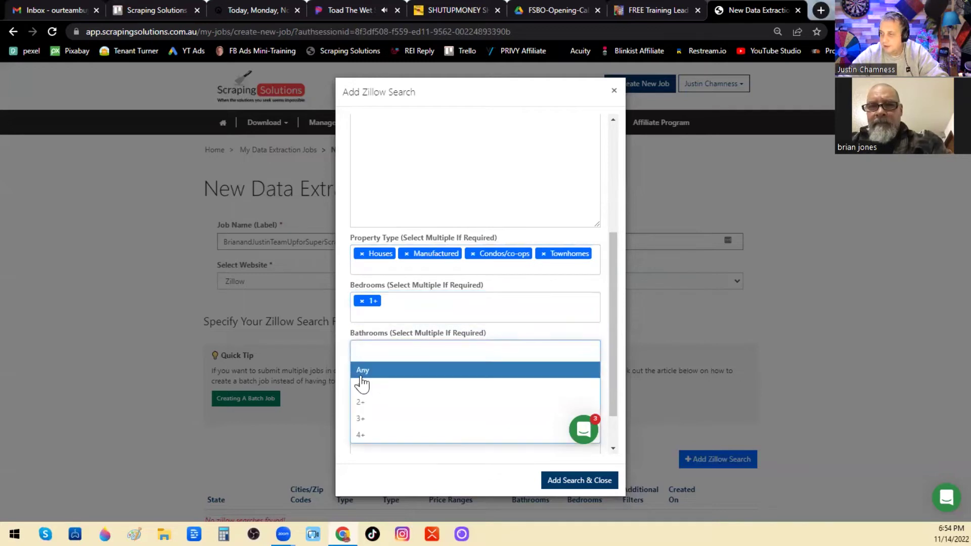
pyautogui.click(361, 391)
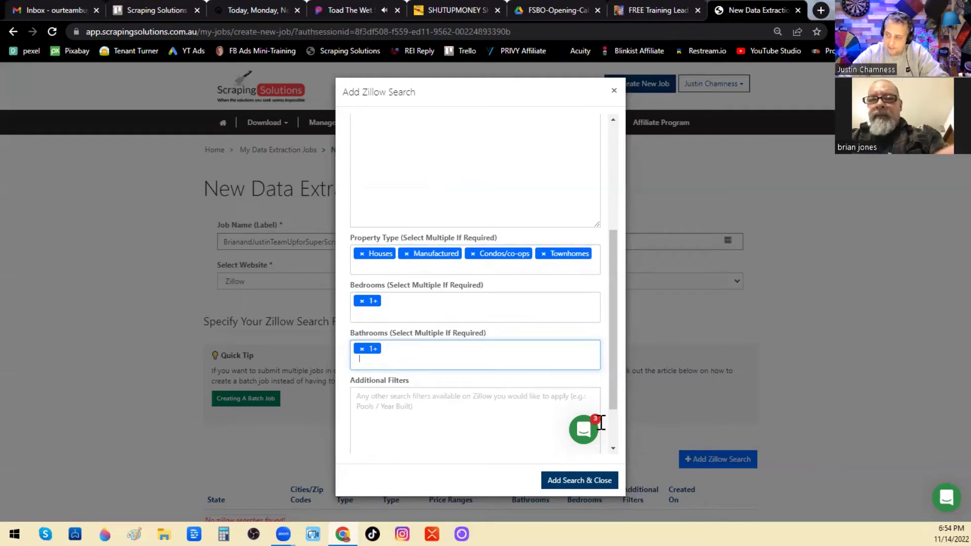
pyautogui.scroll(-2, 617, 407)
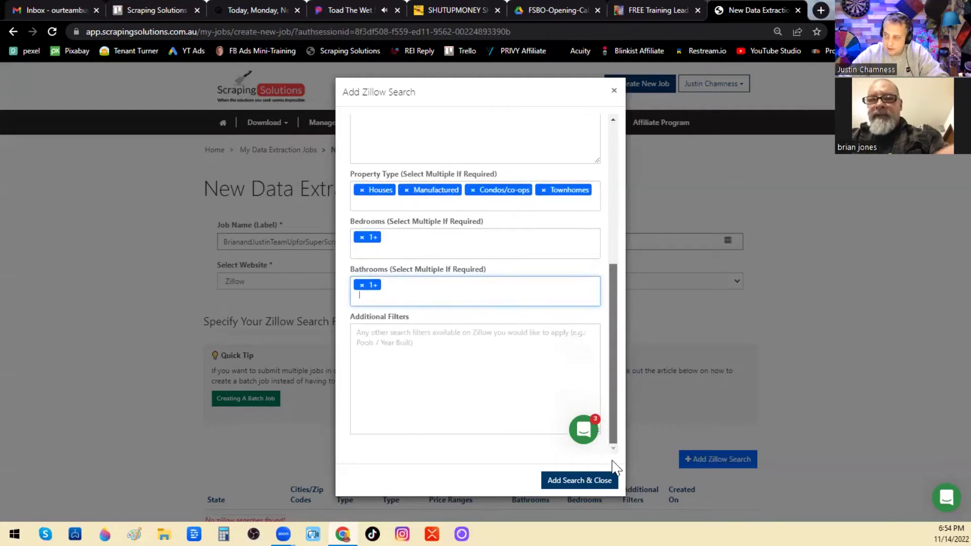
pyautogui.scroll(1, 617, 412)
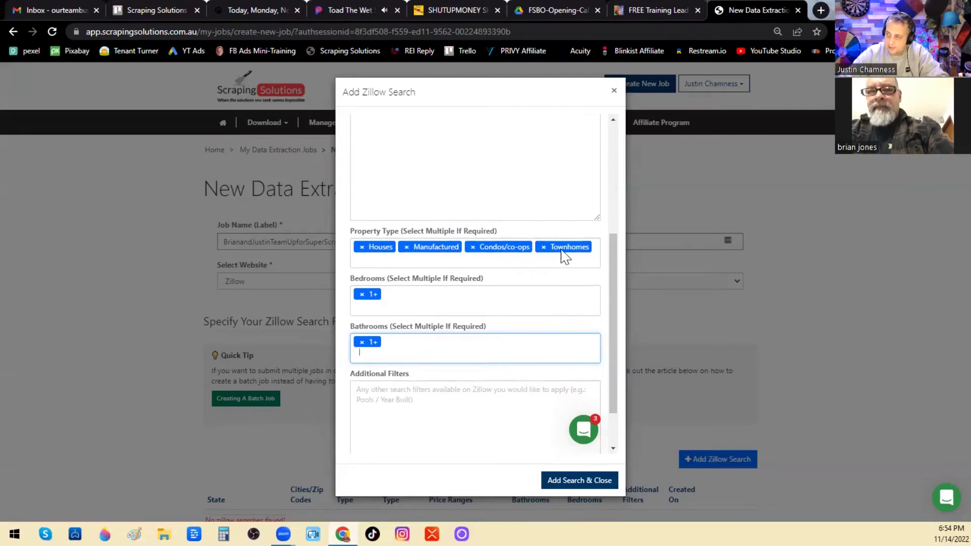
pyautogui.click(577, 481)
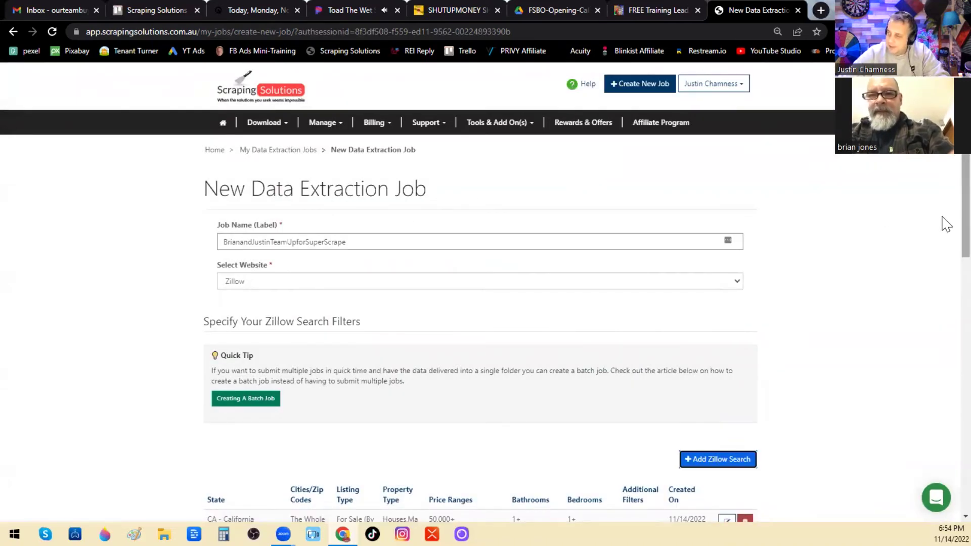
# Set the delivery frequency to Once Off Extraction and submit the job.
pyautogui.scroll(-7, 946, 227)
pyautogui.scroll(-1, 947, 363)
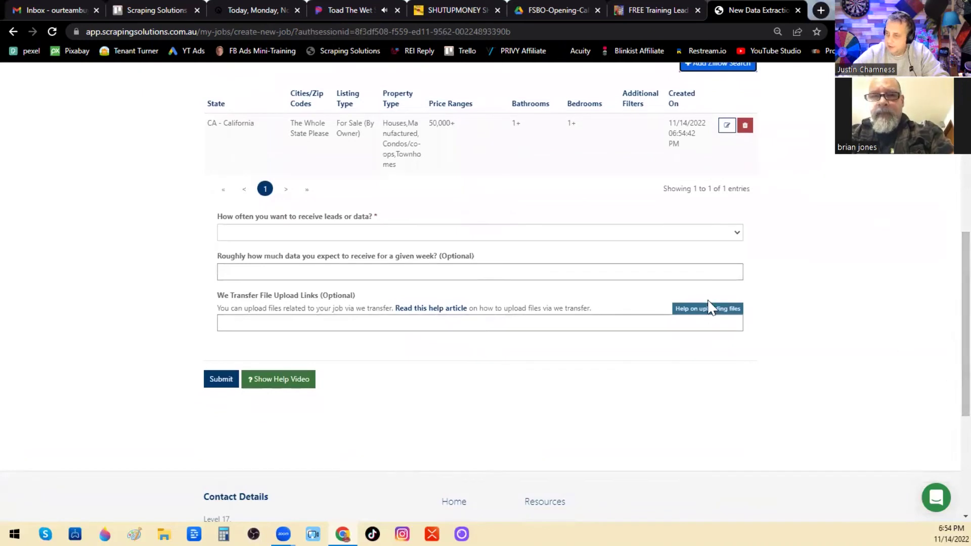
pyautogui.click(272, 237)
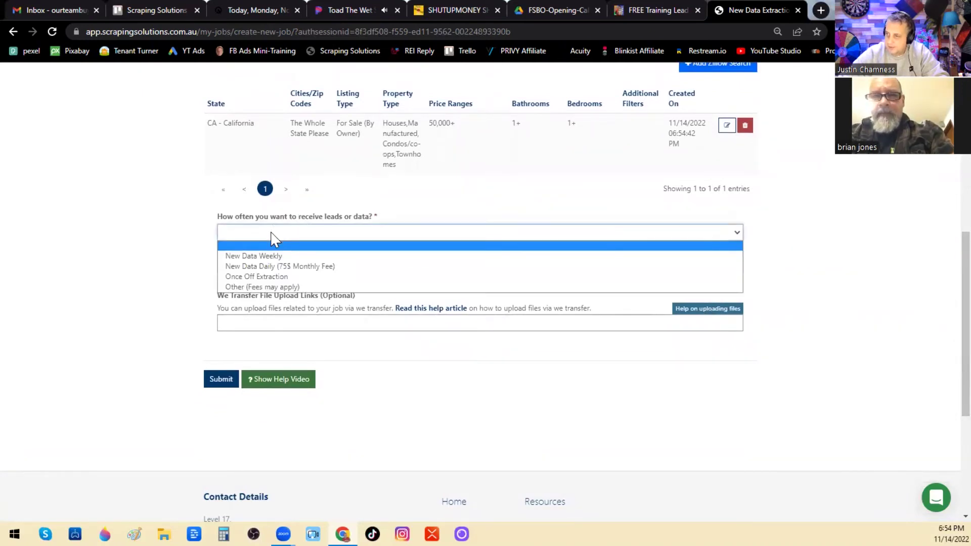
pyautogui.click(251, 276)
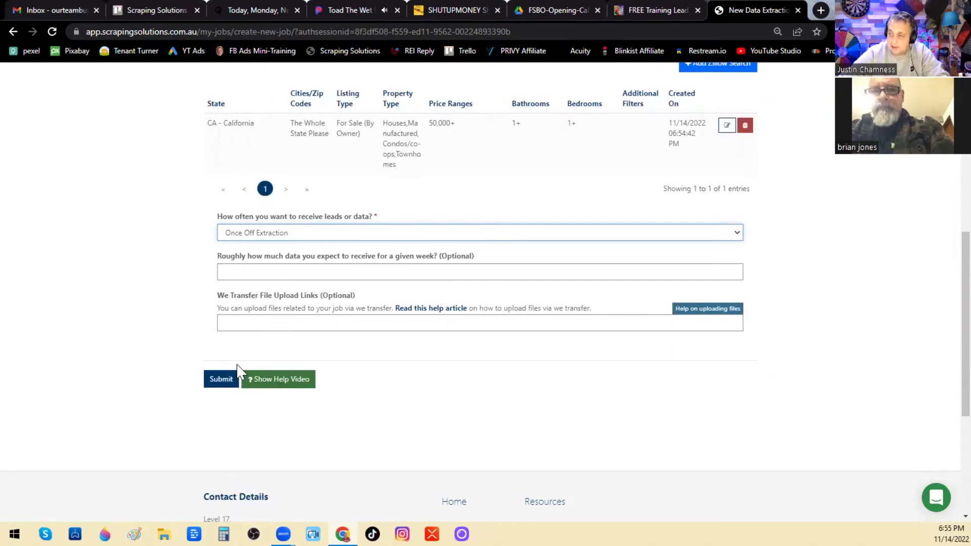
pyautogui.click(221, 379)
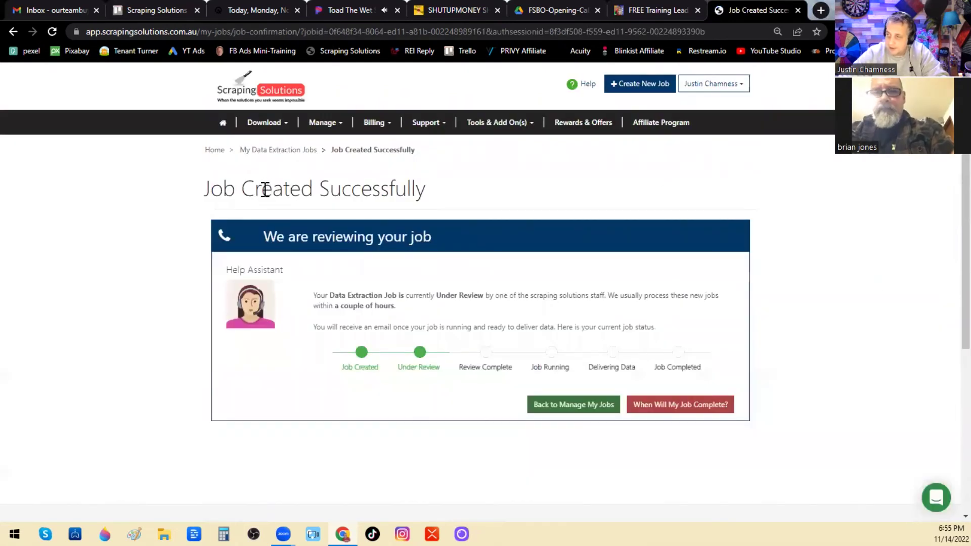
pyautogui.tripleClick(265, 188)
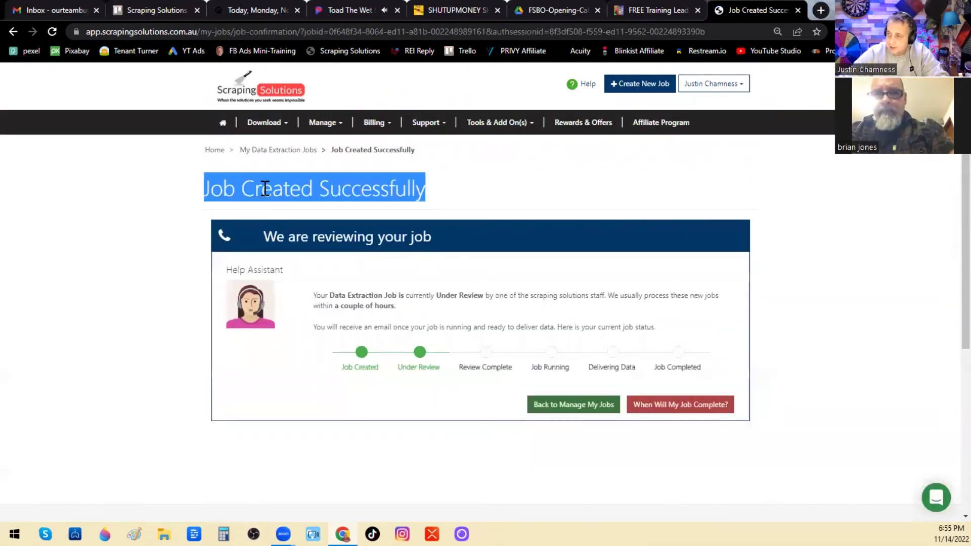
pyautogui.tripleClick(273, 237)
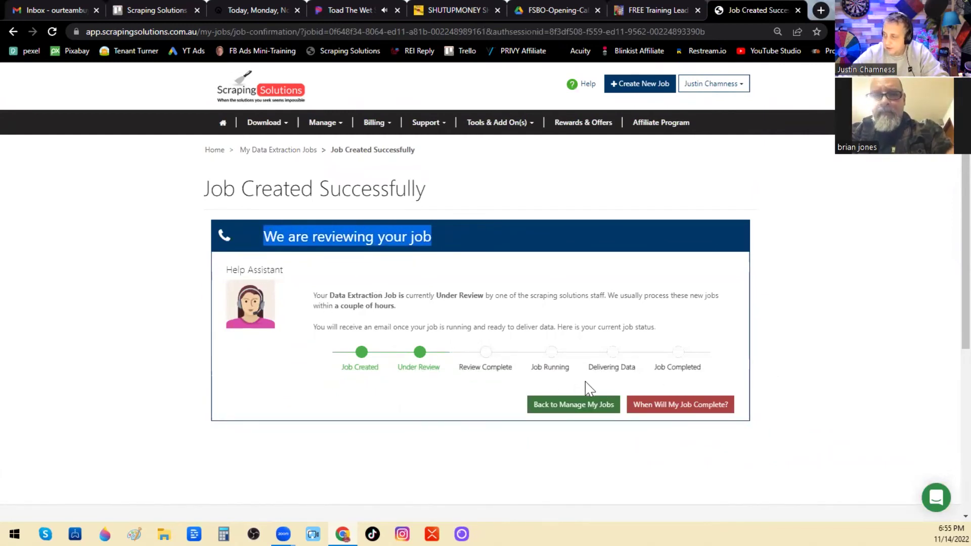
pyautogui.click(662, 405)
pyautogui.click(798, 11)
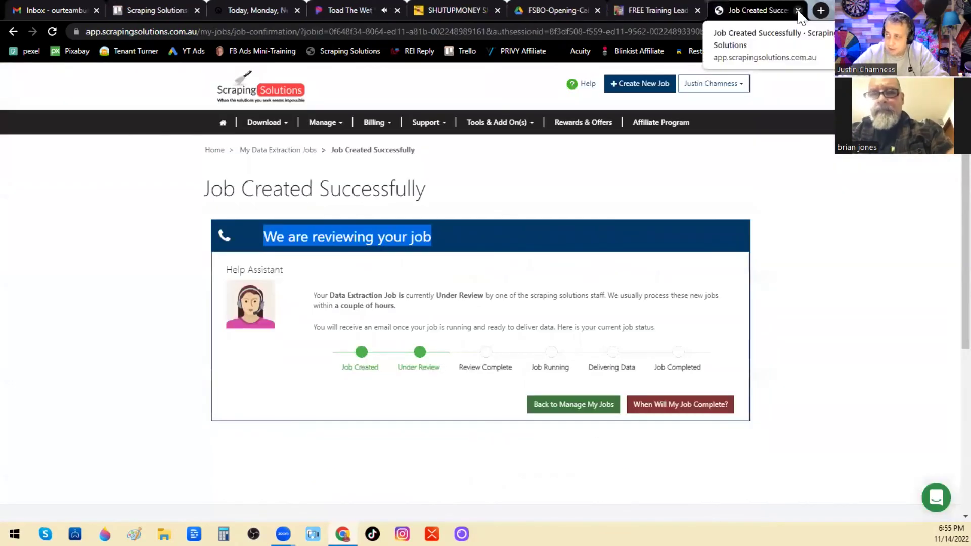